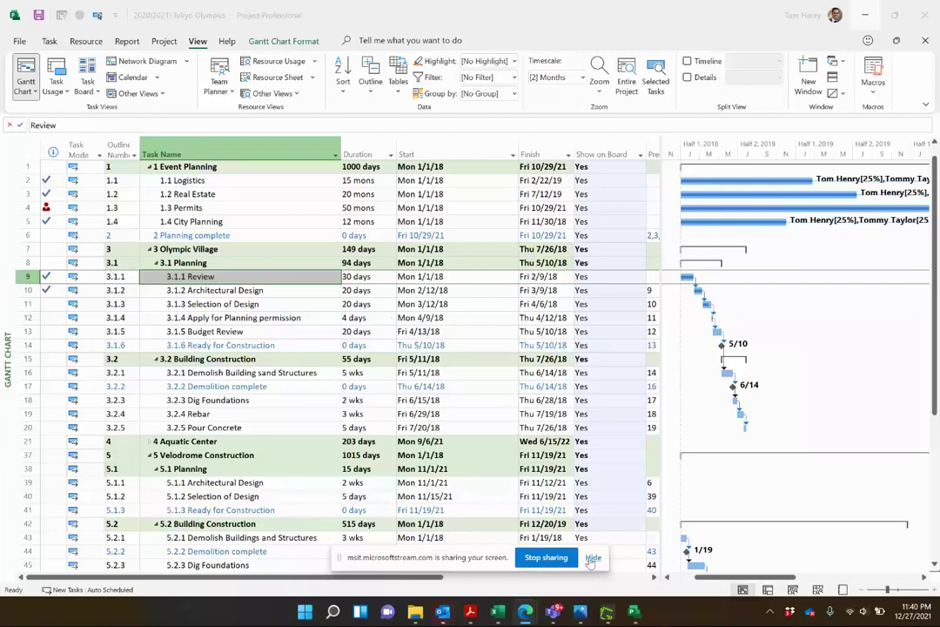
# - Locate the section 5.2 Building Construction tasks from Demolish Buildings and Structures through Painting and Astetics in the Gantt Chart table
pyautogui.click(593, 558)
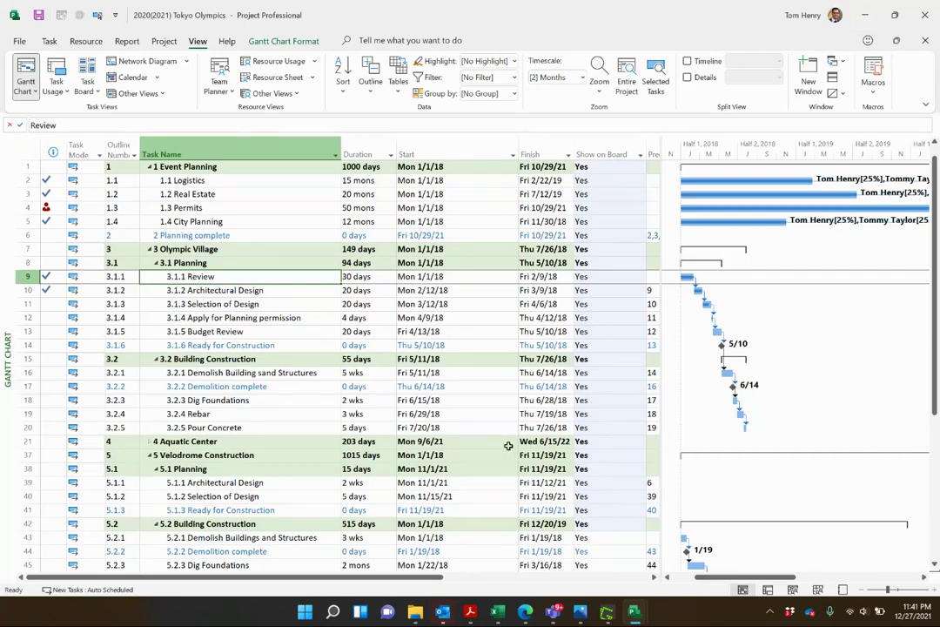
pyautogui.click(296, 196)
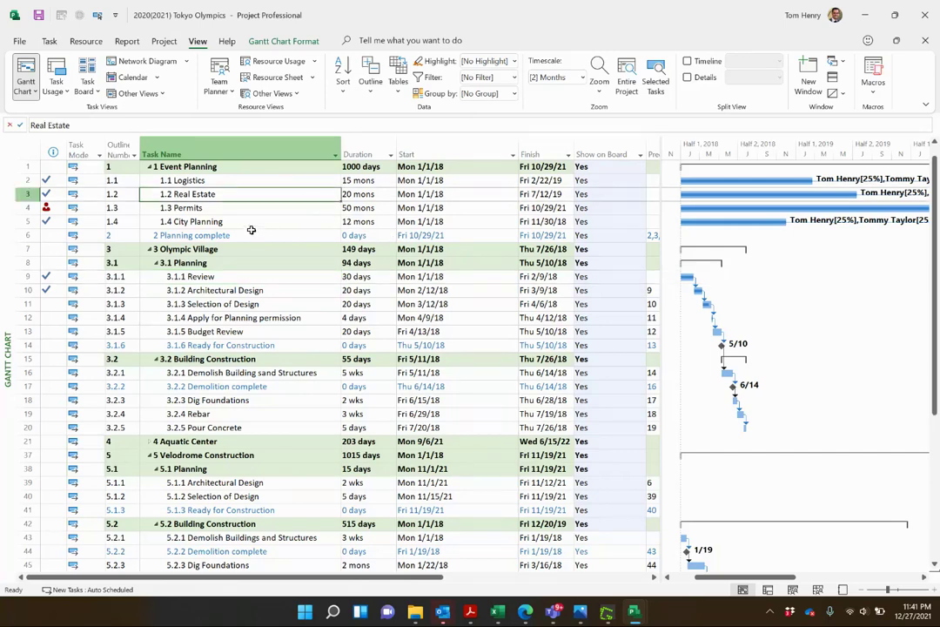
pyautogui.scroll(-4, 291, 301)
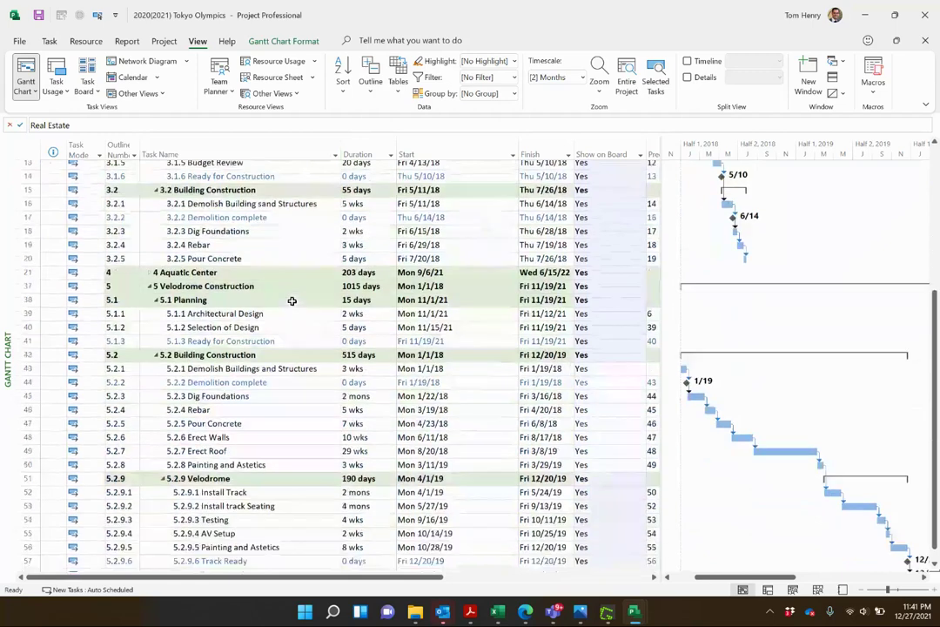
pyautogui.scroll(-2, 292, 301)
pyautogui.click(279, 276)
pyautogui.click(281, 290)
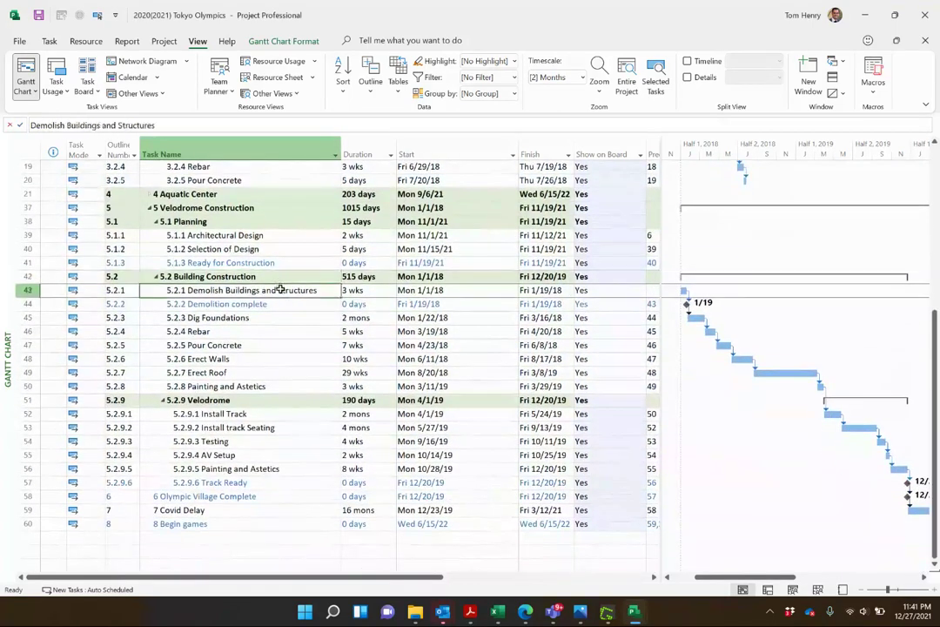
pyautogui.moveTo(281, 290); pyautogui.dragTo(269, 385)
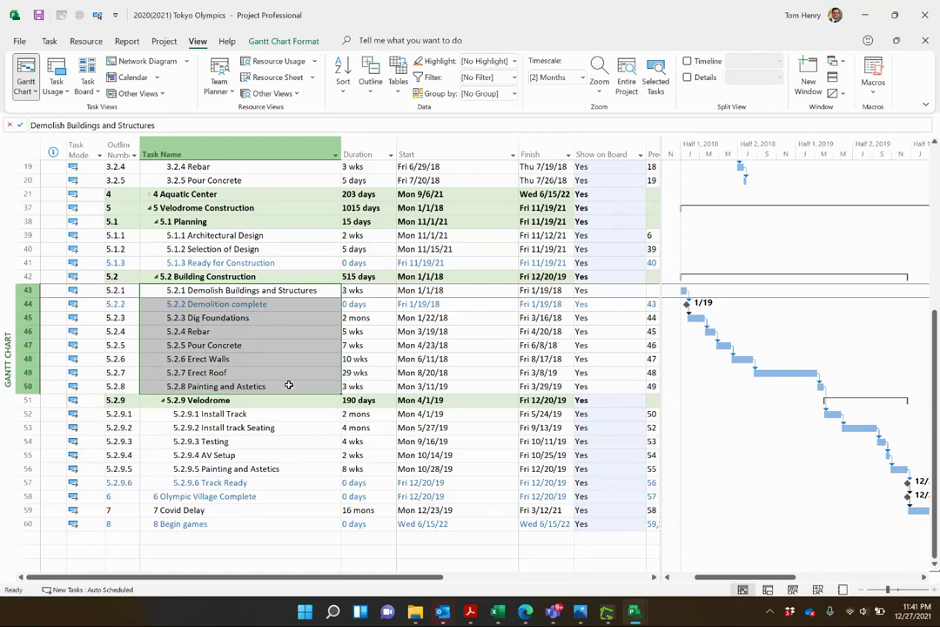
# - Insert a Show on Board column before the Finish column in the Gantt Chart table
pyautogui.click(544, 138)
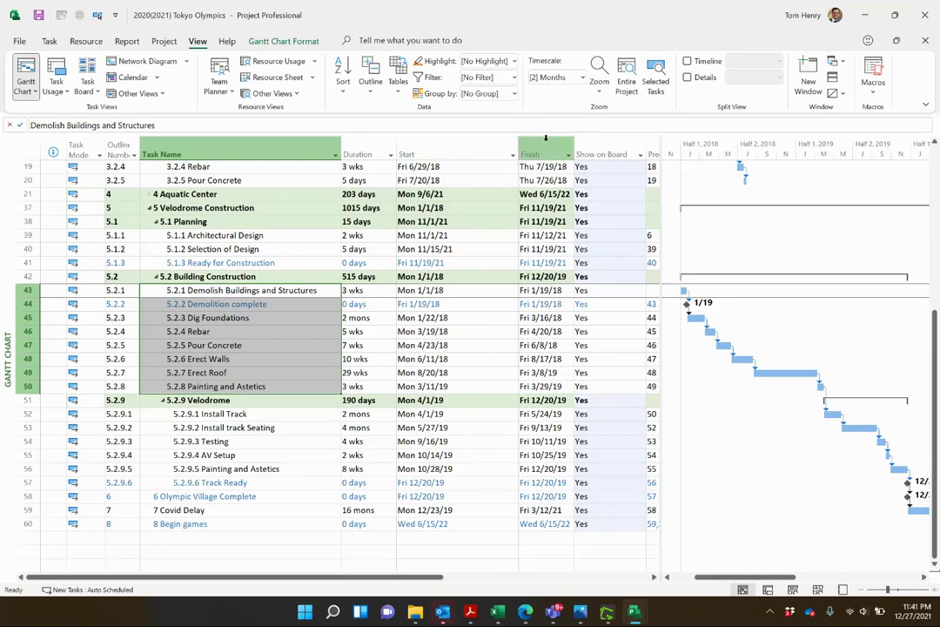
pyautogui.rightClick(546, 137)
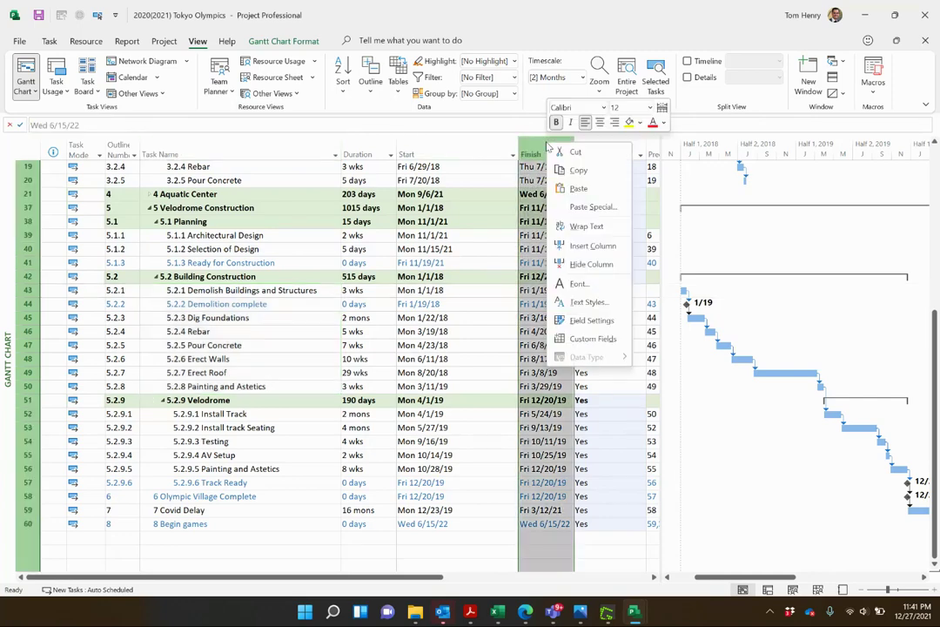
pyautogui.click(599, 247)
pyautogui.write('Show on Board')
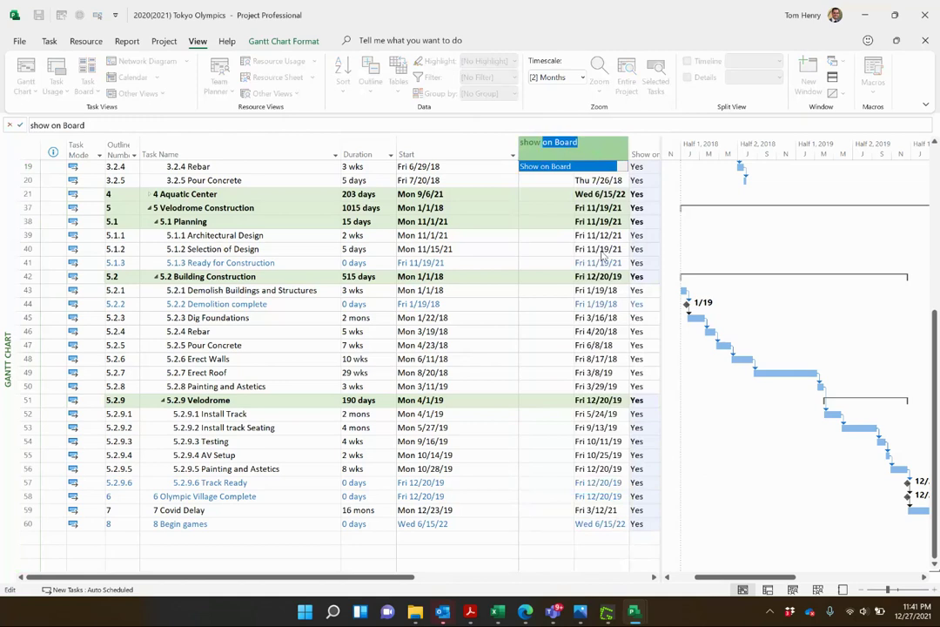
pyautogui.press('Return')
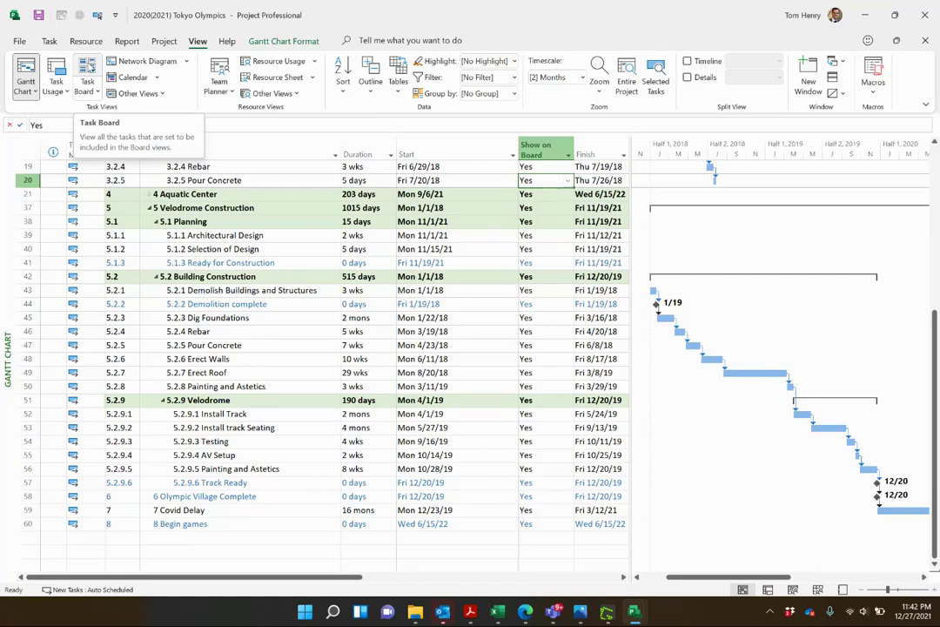
# - Open the Task Board view and review the task cards under Not Started down to the last one
pyautogui.click(88, 69)
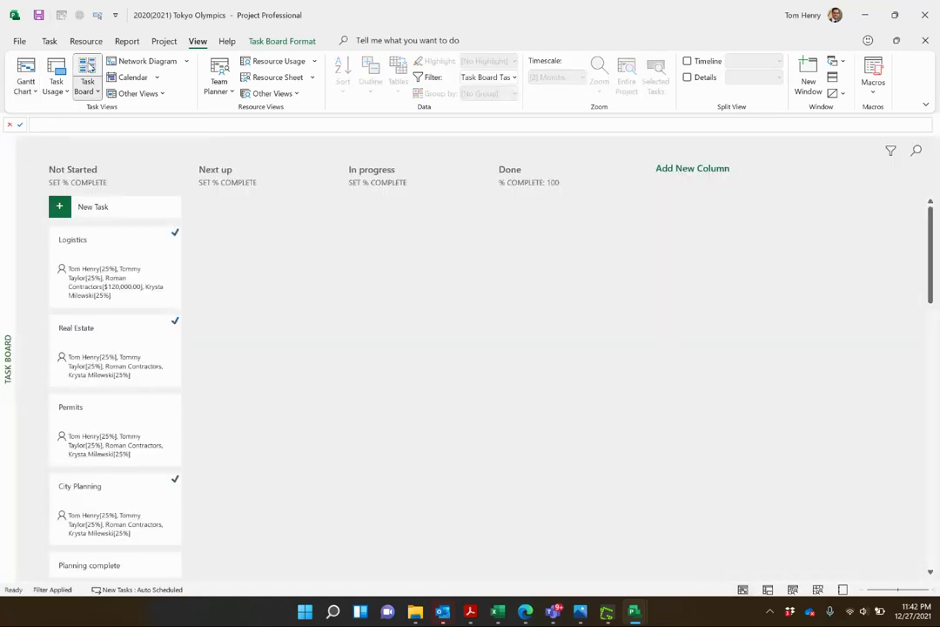
pyautogui.scroll(-10, 295, 233)
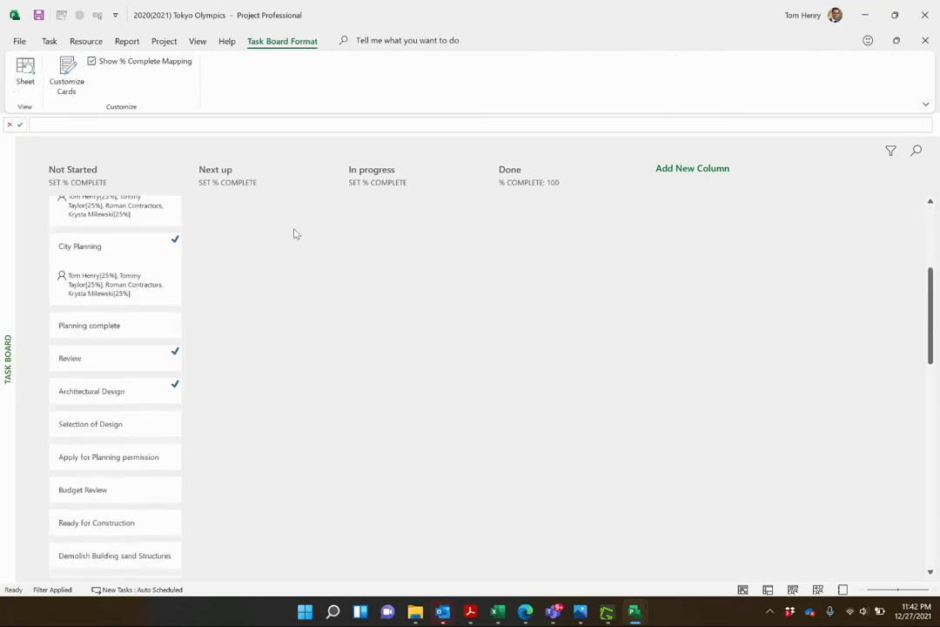
pyautogui.scroll(-8, 295, 233)
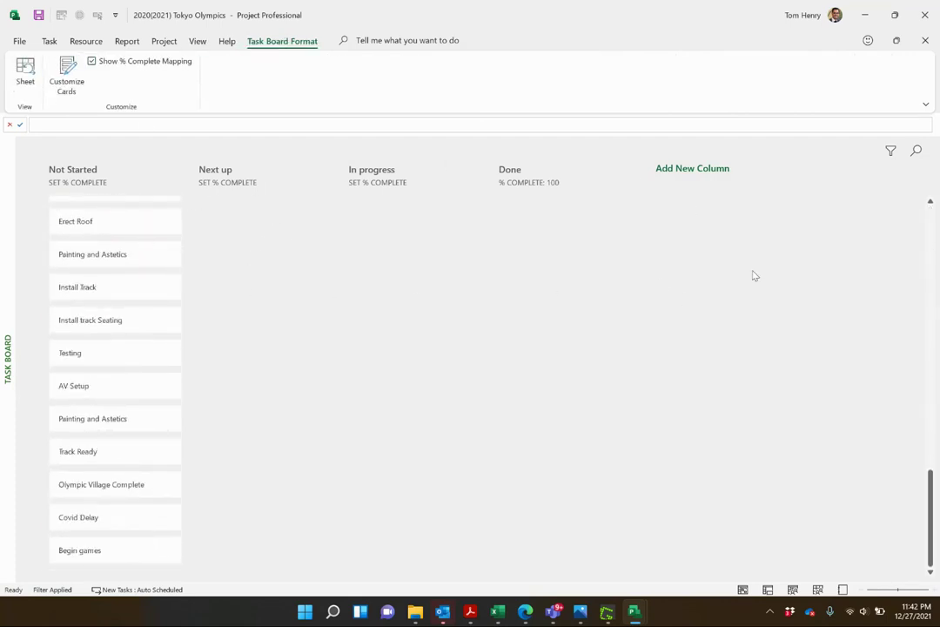
# - Return to the Gantt Chart and set Show on Board to No for the project summary and all tasks below it
pyautogui.click(49, 42)
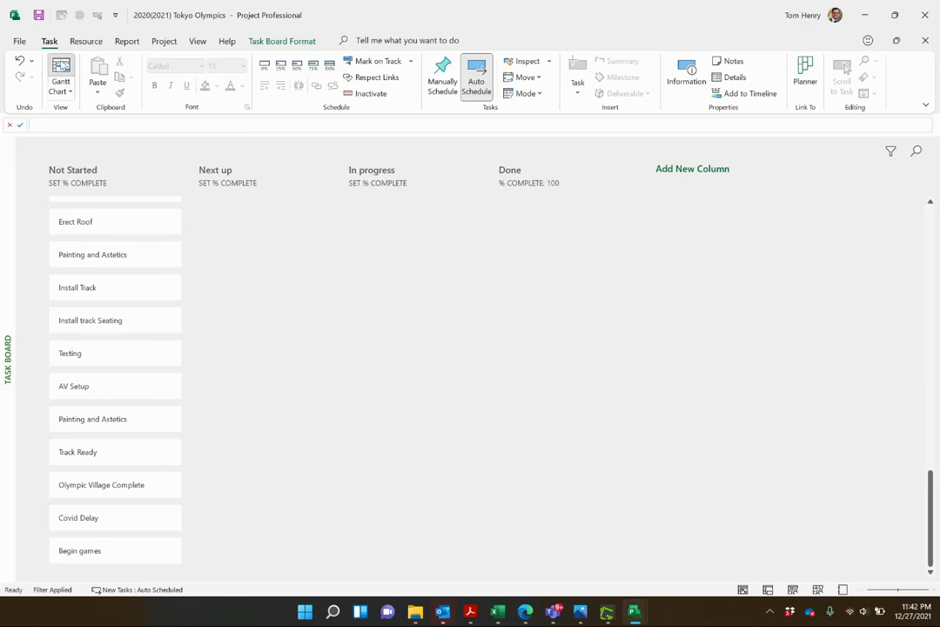
pyautogui.click(60, 68)
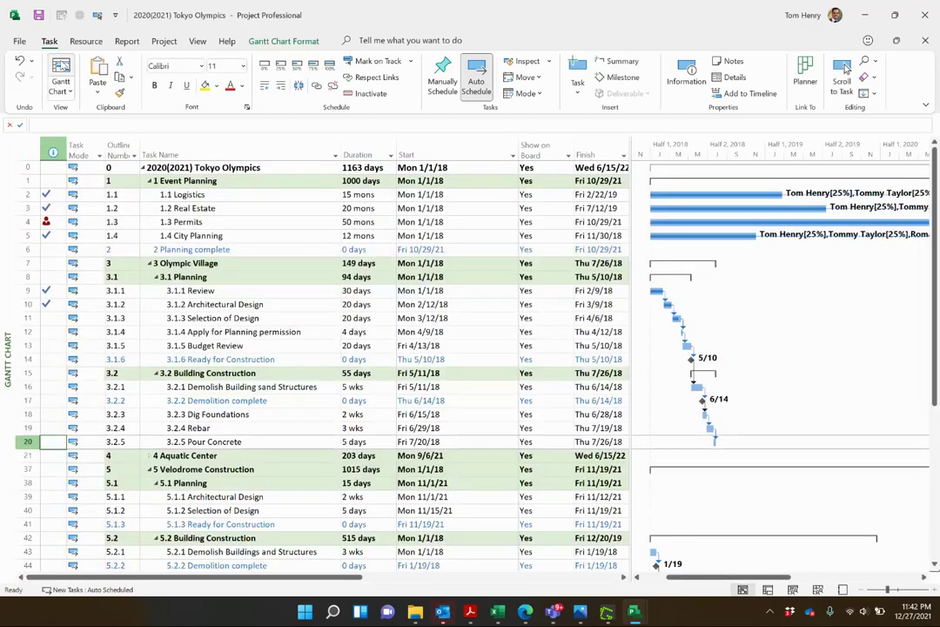
pyautogui.click(543, 141)
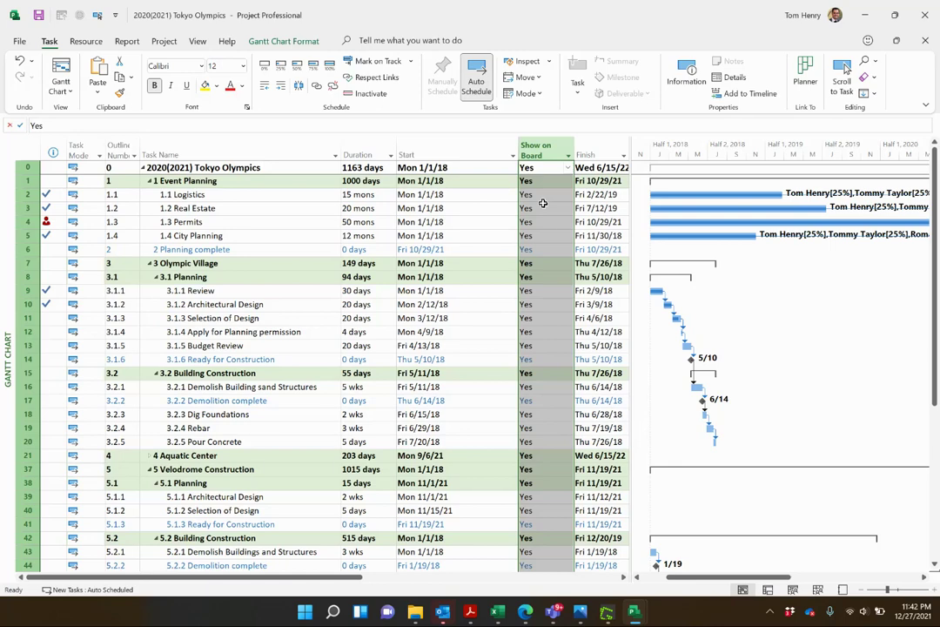
pyautogui.click(541, 195)
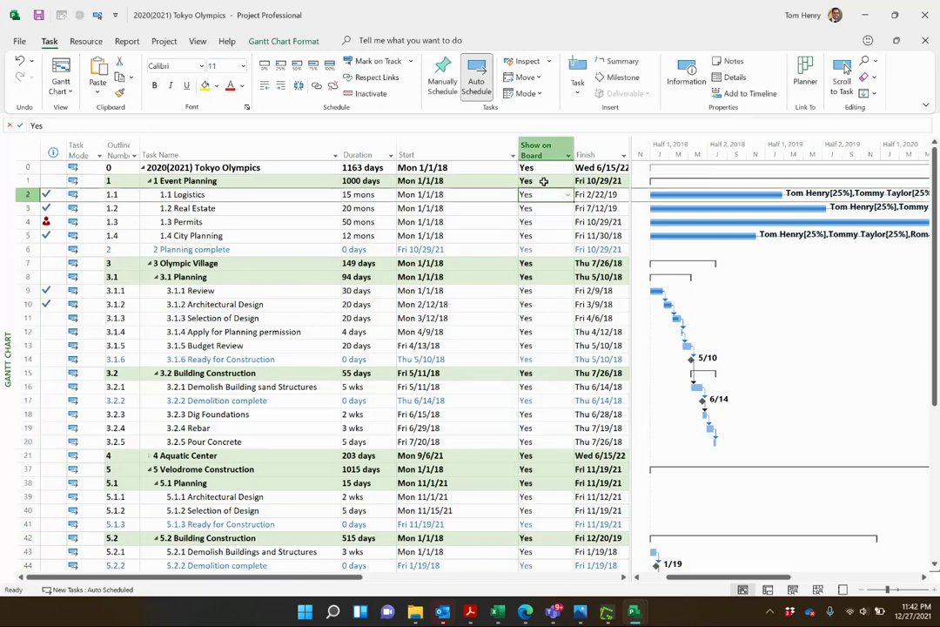
pyautogui.click(544, 167)
pyautogui.write('No')
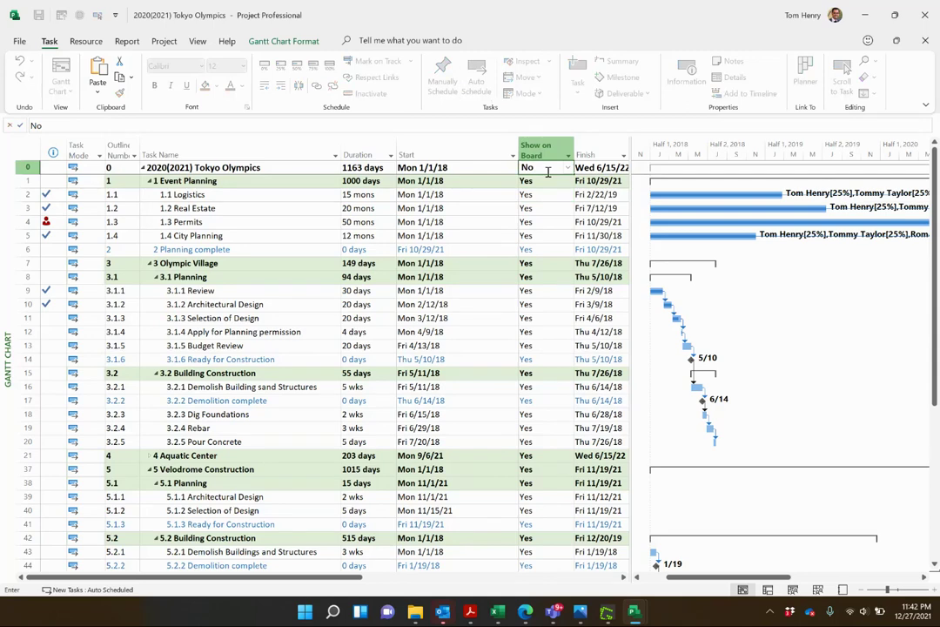
pyautogui.click(547, 170)
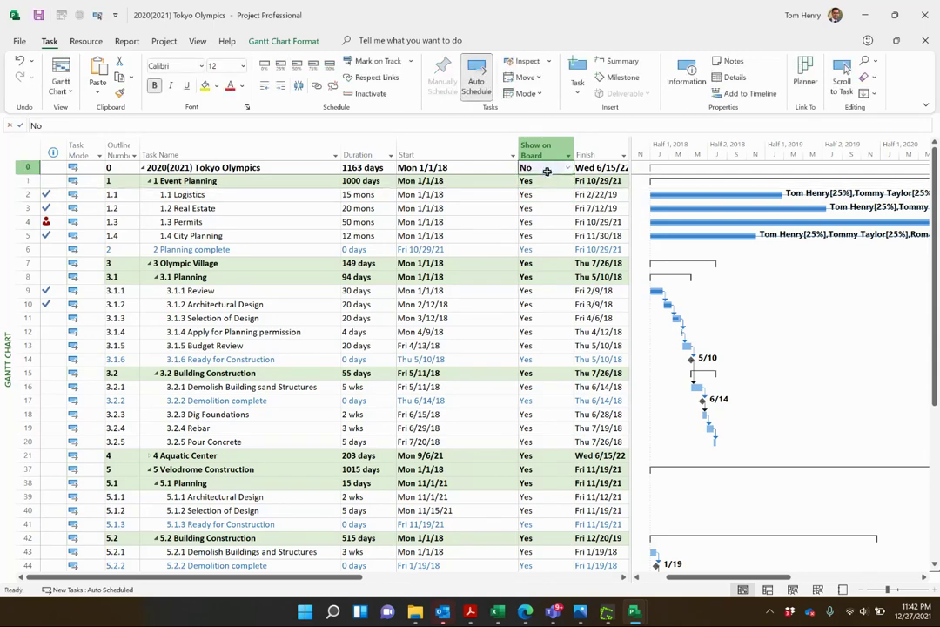
pyautogui.hotkey('ctrl', 'shift', 'Down')
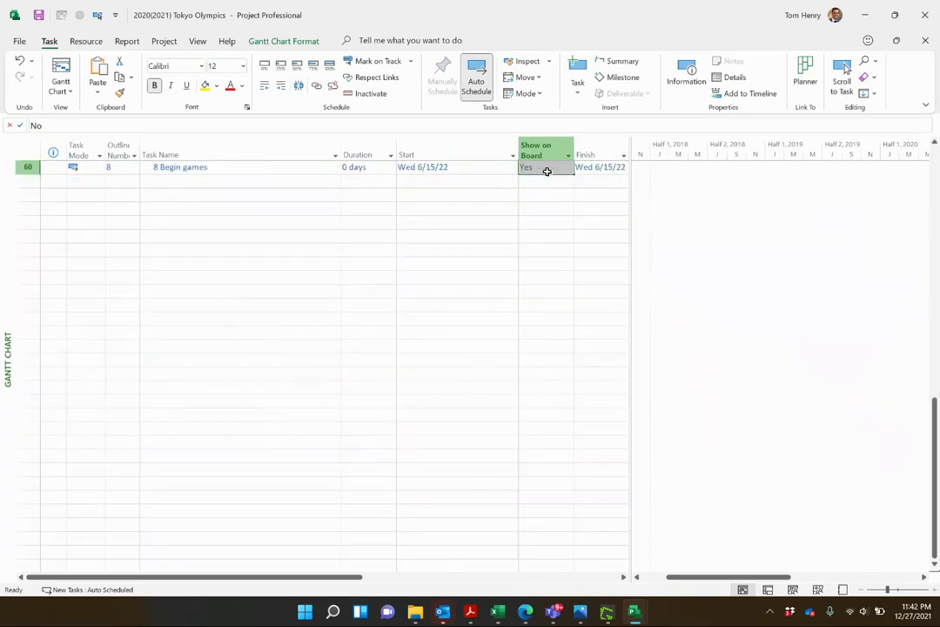
pyautogui.hotkey('ctrl', 'd')
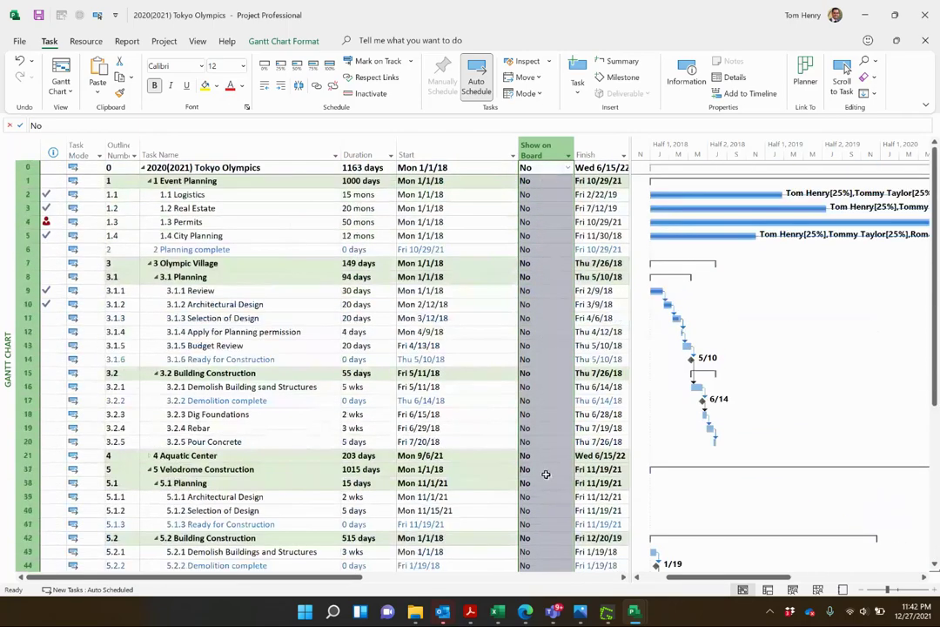
pyautogui.click(478, 387)
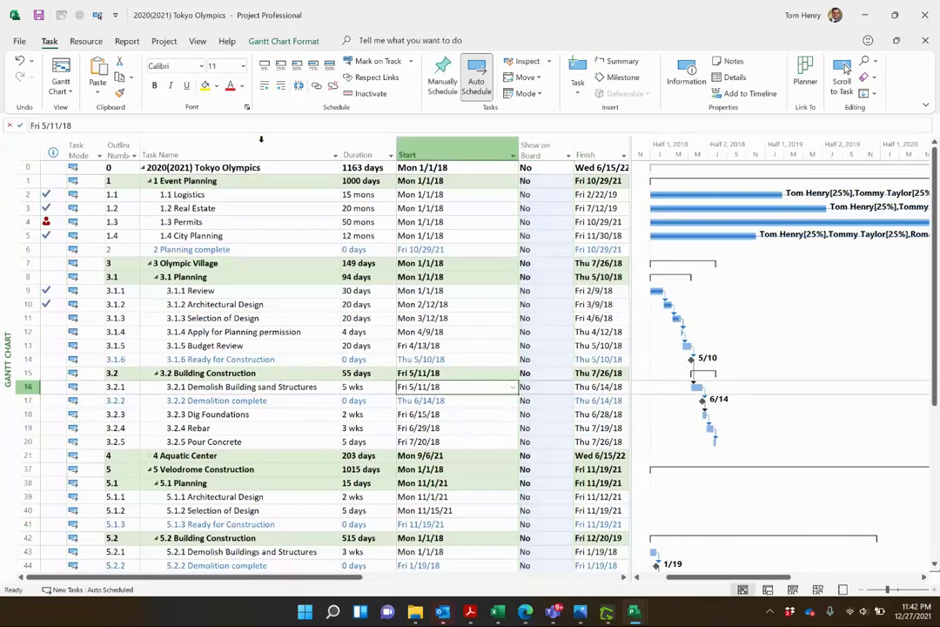
# - Check the Task Board view for task cards, and return to the Building Construction tasks of section 5.2 in the Gantt Chart
pyautogui.click(197, 41)
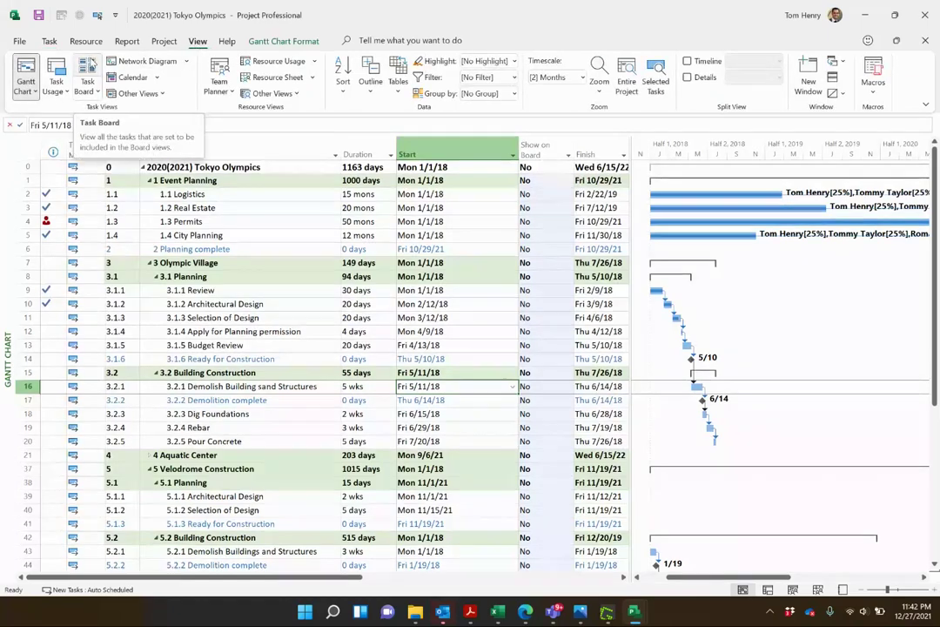
pyautogui.click(87, 69)
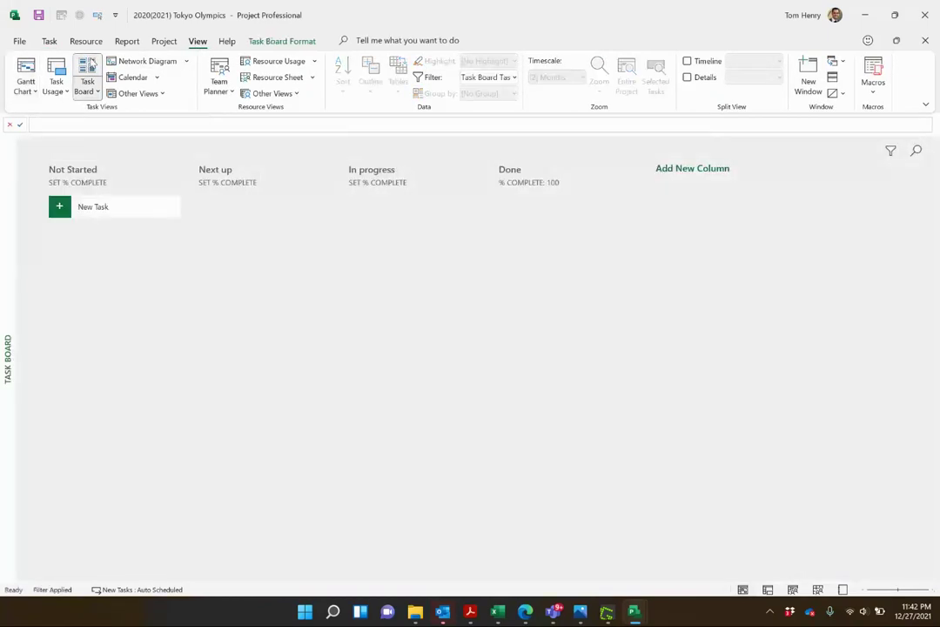
pyautogui.click(26, 71)
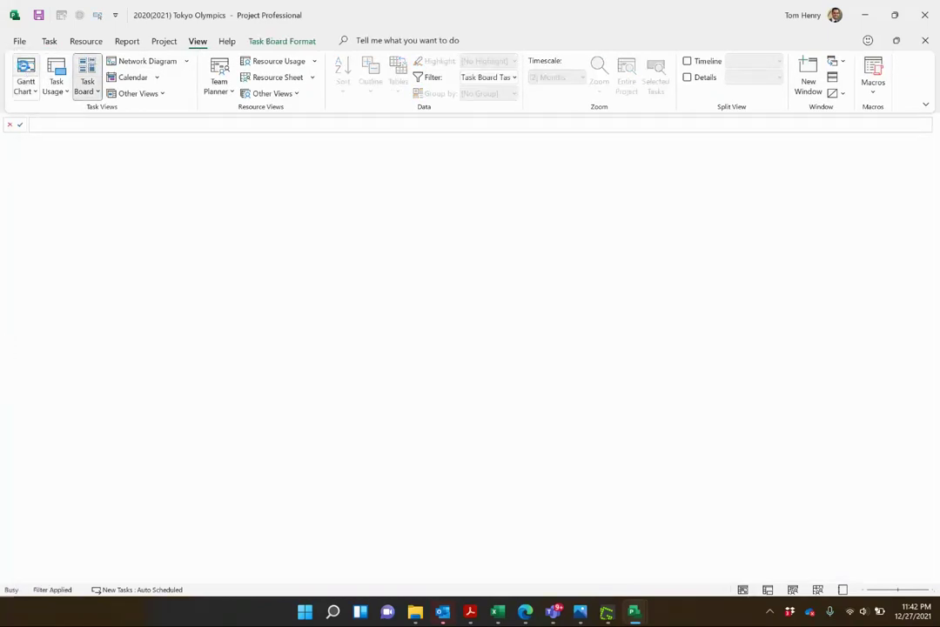
pyautogui.scroll(-4, 445, 372)
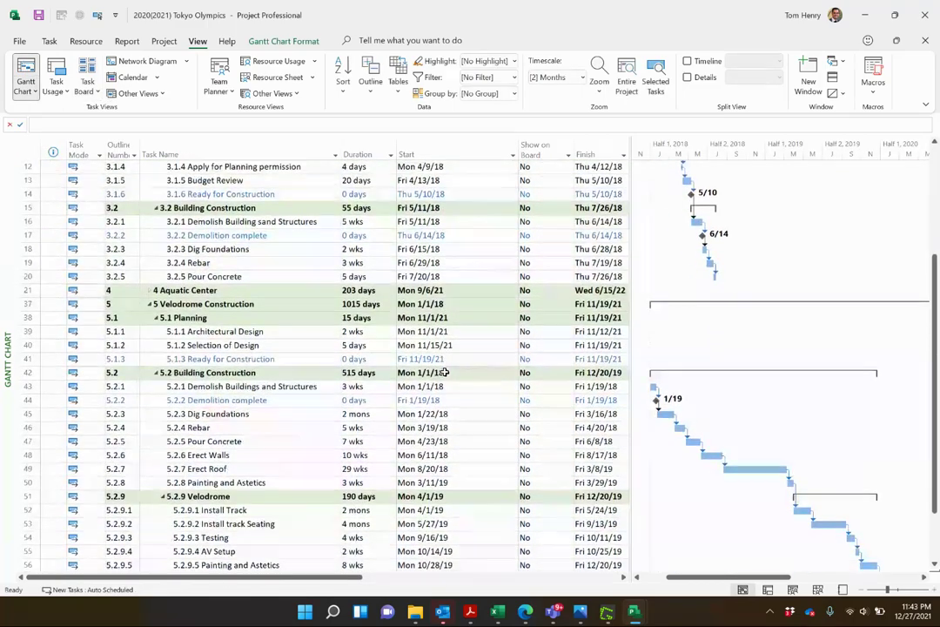
pyautogui.scroll(-4, 445, 371)
pyautogui.scroll(2, 442, 370)
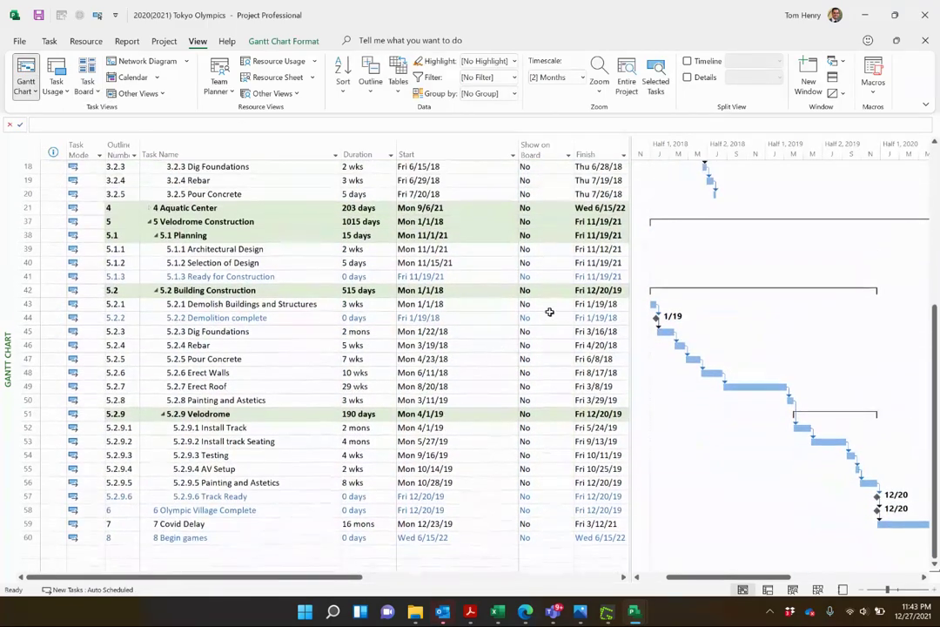
pyautogui.click(549, 289)
pyautogui.press('Down')
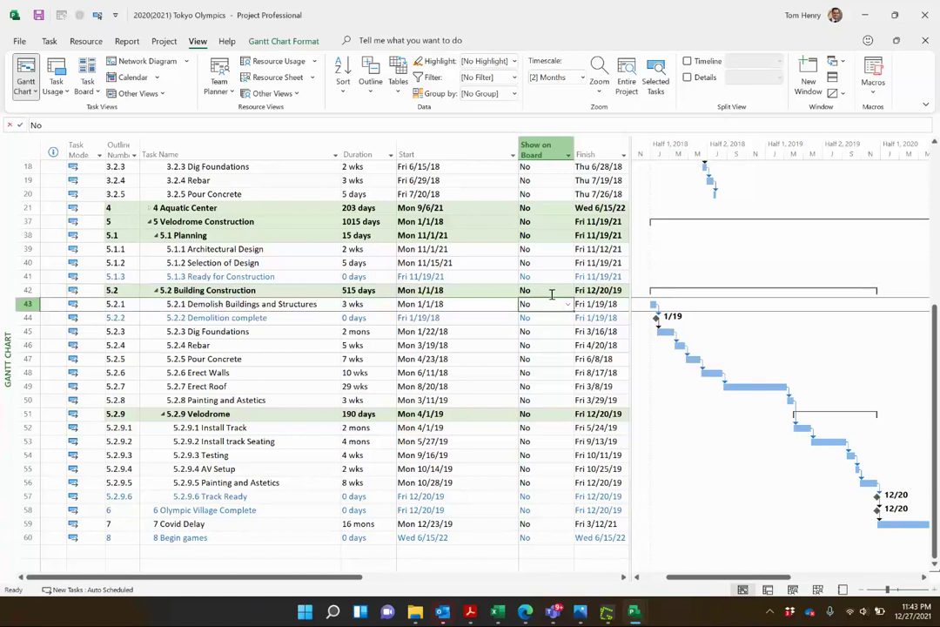
pyautogui.press('Up')
pyautogui.hotkey('shift', 'Down')
pyautogui.hotkey('shift', 'Down')
pyautogui.hotkey('shift', 'Down')
pyautogui.hotkey('shift', 'Down')
pyautogui.hotkey('shift', 'Down')
pyautogui.hotkey('shift', 'Down')
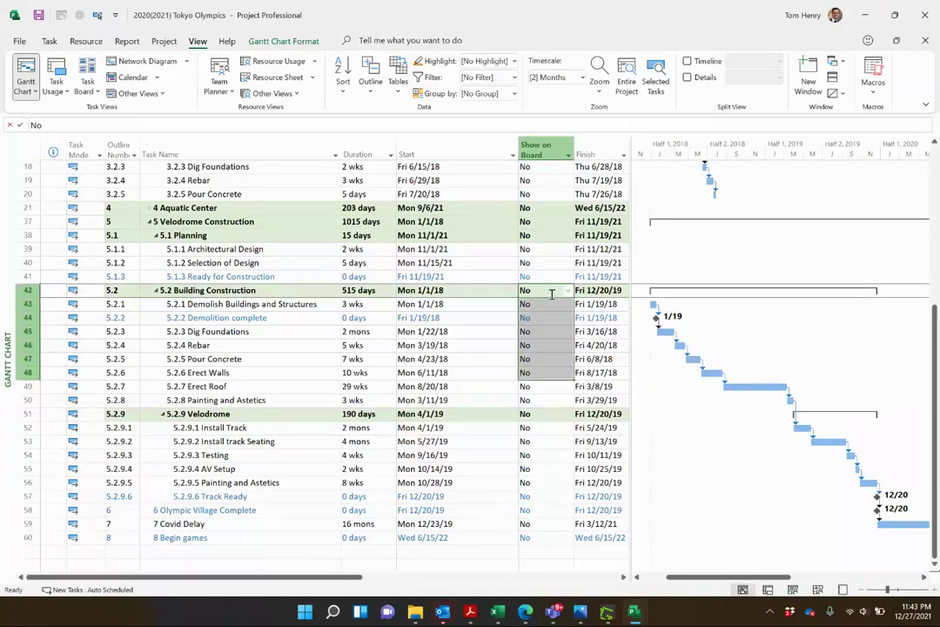
# - Set Show on Board to Yes for 5.2 Building Construction and fill it down through 5.2.8 Painting and Astetics
pyautogui.click(551, 293)
pyautogui.press('BackSpace')
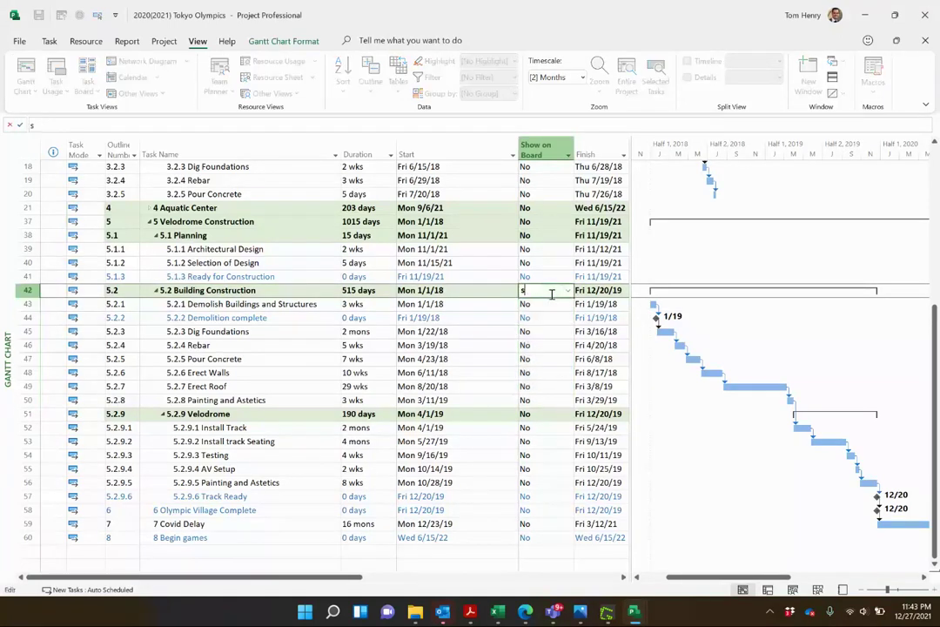
pyautogui.write('Yes')
pyautogui.click(551, 294)
pyautogui.hotkey('shift', 'Down')
pyautogui.hotkey('shift', 'Down')
pyautogui.hotkey('shift', 'Down')
pyautogui.hotkey('shift', 'Down')
pyautogui.hotkey('shift', 'Down')
pyautogui.hotkey('shift', 'Down')
pyautogui.hotkey('shift', 'Down')
pyautogui.hotkey('shift', 'Down')
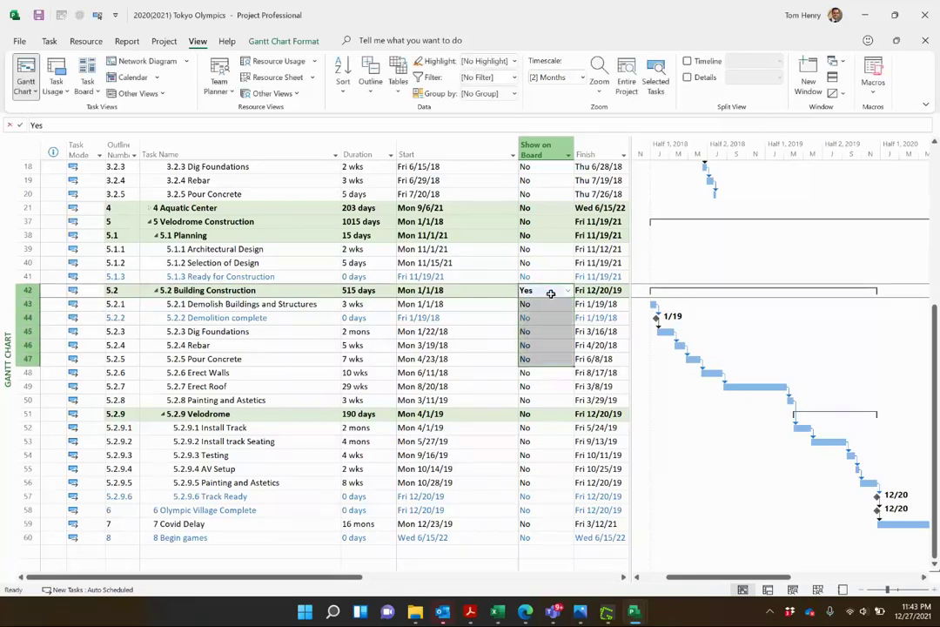
pyautogui.hotkey('ctrl', 'd')
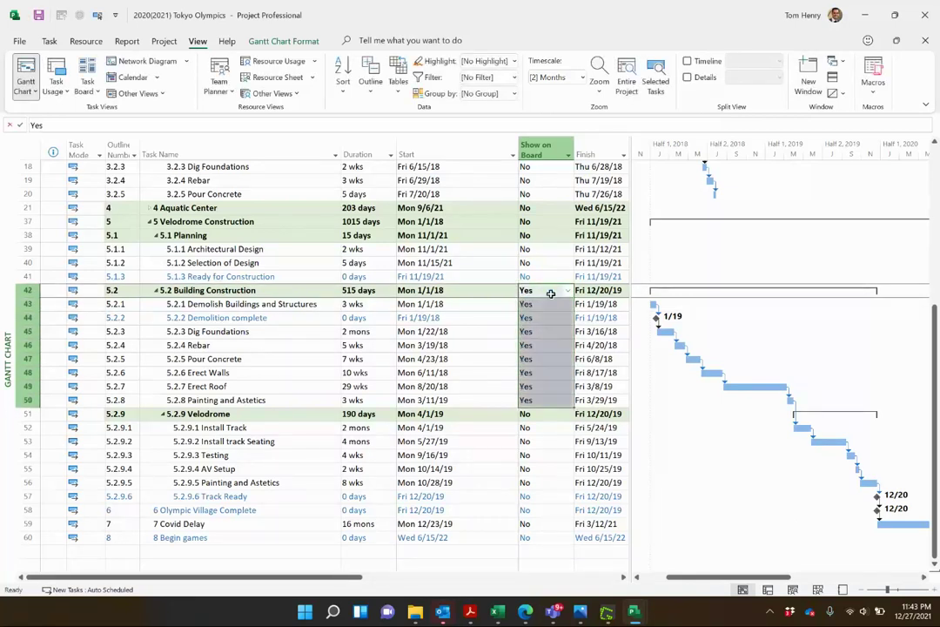
# - In the Task Board view, set the % complete of In progress to 50 and of Next up to 25
pyautogui.click(88, 72)
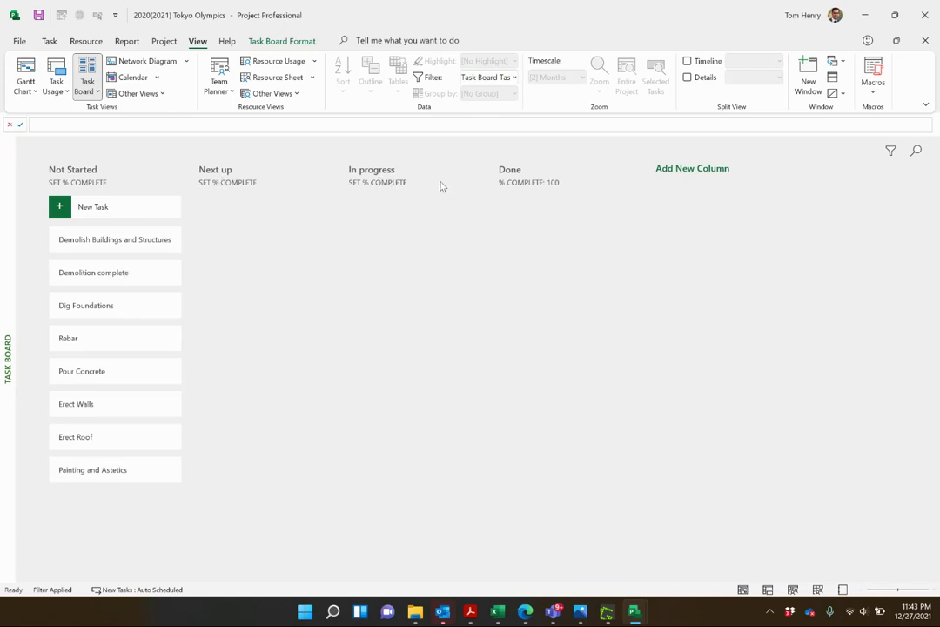
pyautogui.click(392, 183)
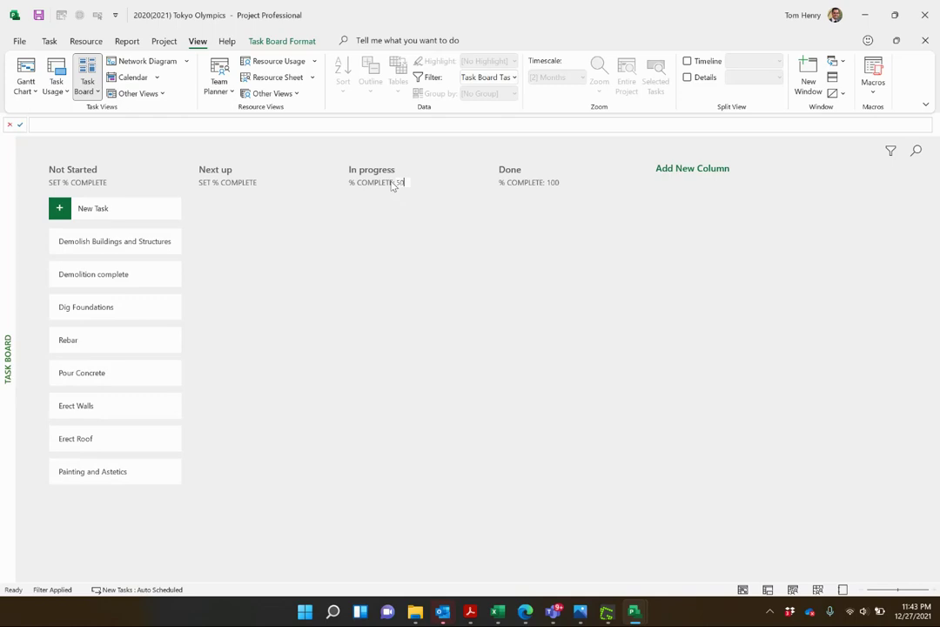
pyautogui.write('50')
pyautogui.press('Return')
pyautogui.click(245, 184)
pyautogui.write('25')
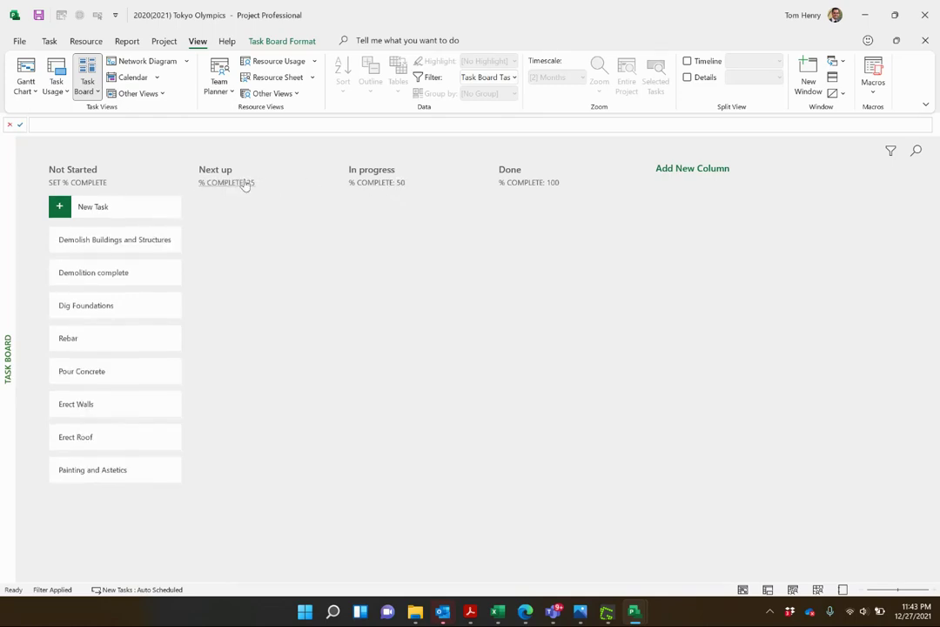
pyautogui.press('Return')
# - Add a Task Board column named Blocked and set its % complete to 5
pyautogui.click(714, 167)
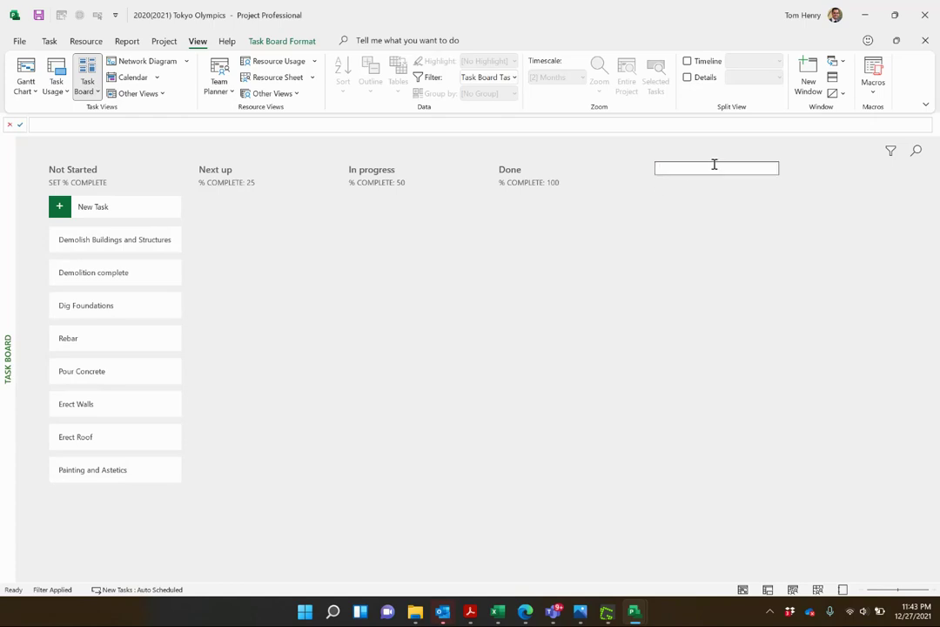
pyautogui.write('Blocked')
pyautogui.press('Return')
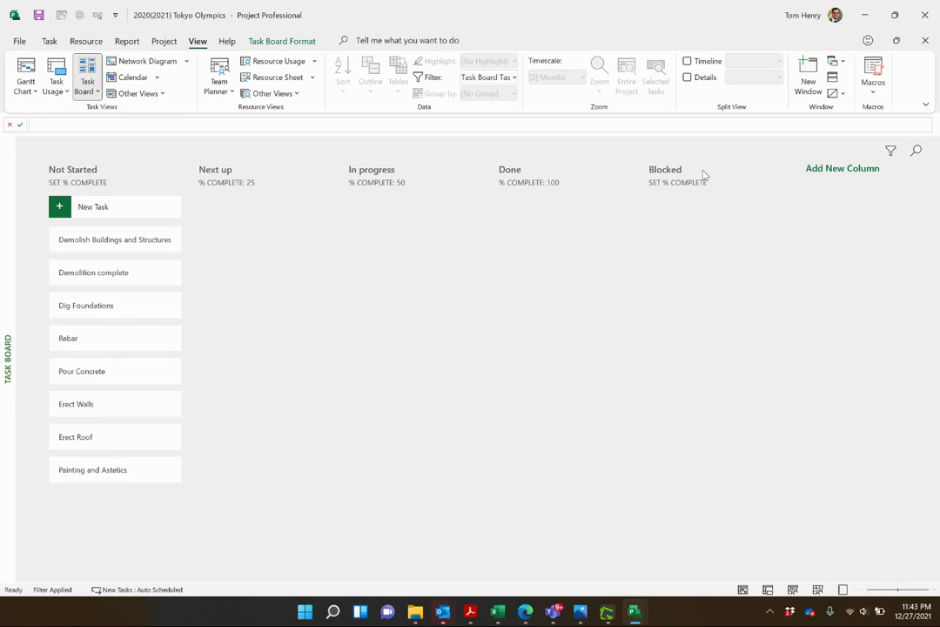
pyautogui.click(692, 184)
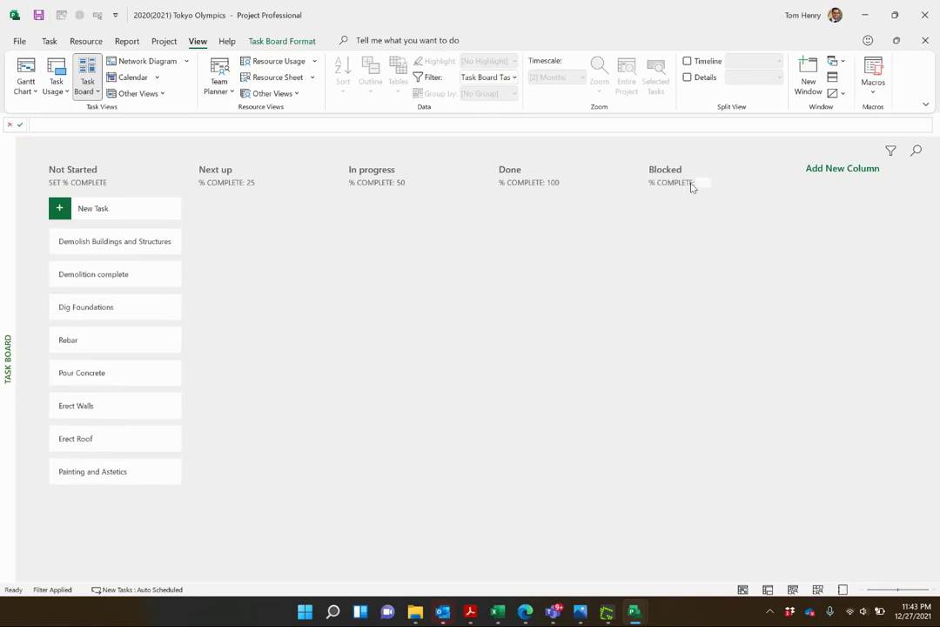
pyautogui.write('5')
pyautogui.press('Return')
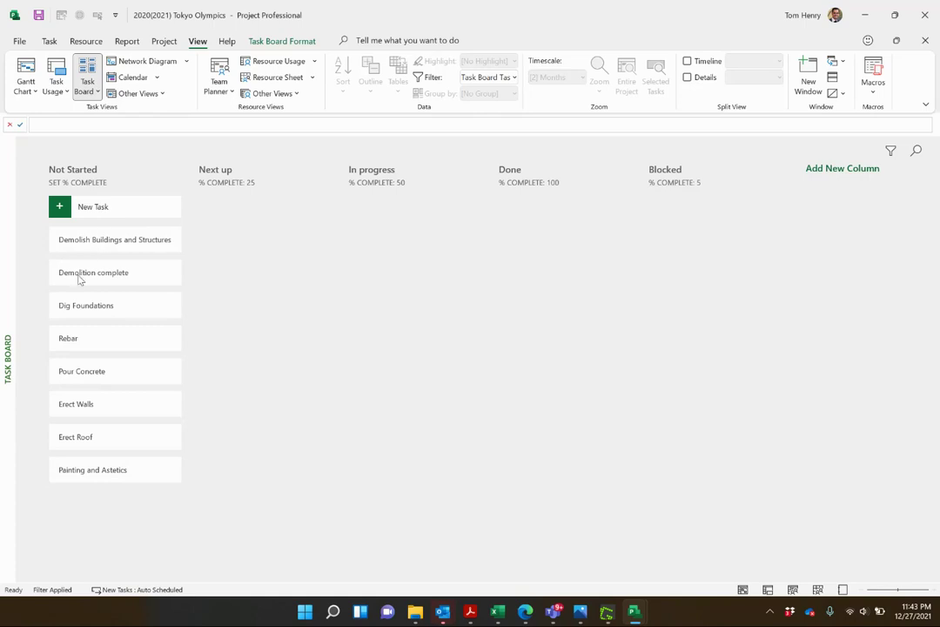
# - Move the Demolition complete card to In progress and Dig Foundations to Done, and check their progress in the Gantt Chart
pyautogui.moveTo(78, 279); pyautogui.dragTo(457, 257)
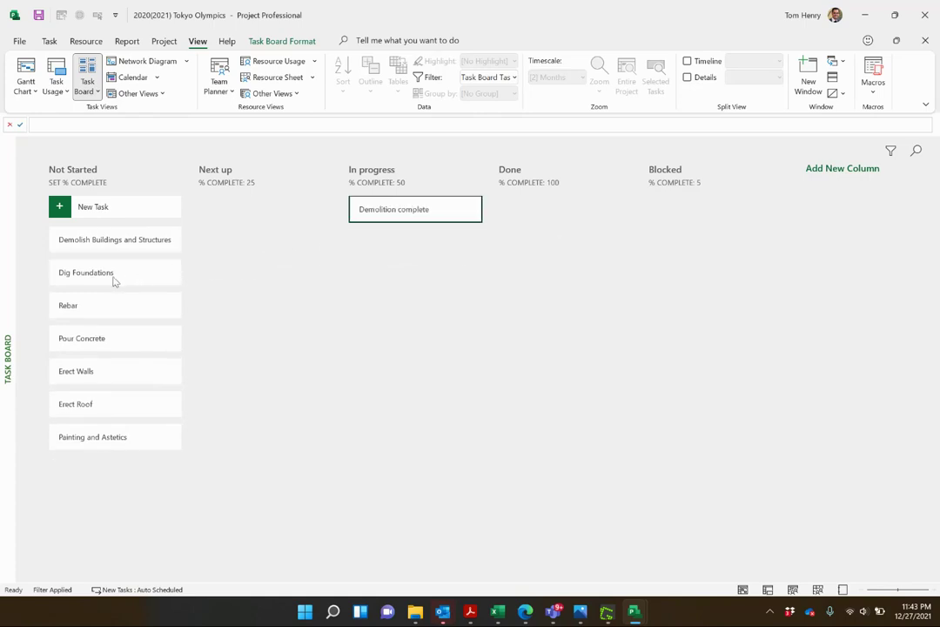
pyautogui.moveTo(113, 281); pyautogui.dragTo(560, 235)
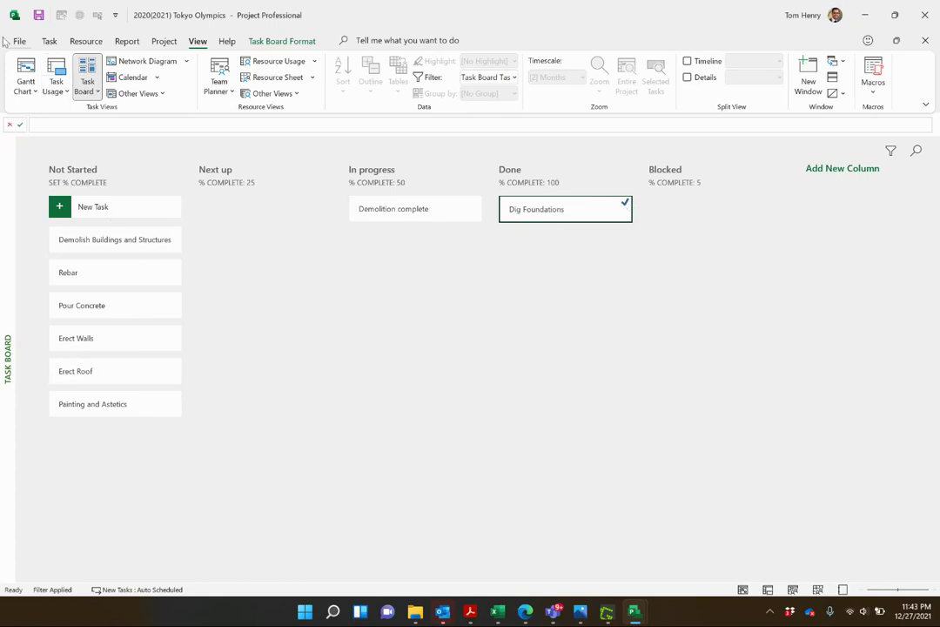
pyautogui.click(25, 71)
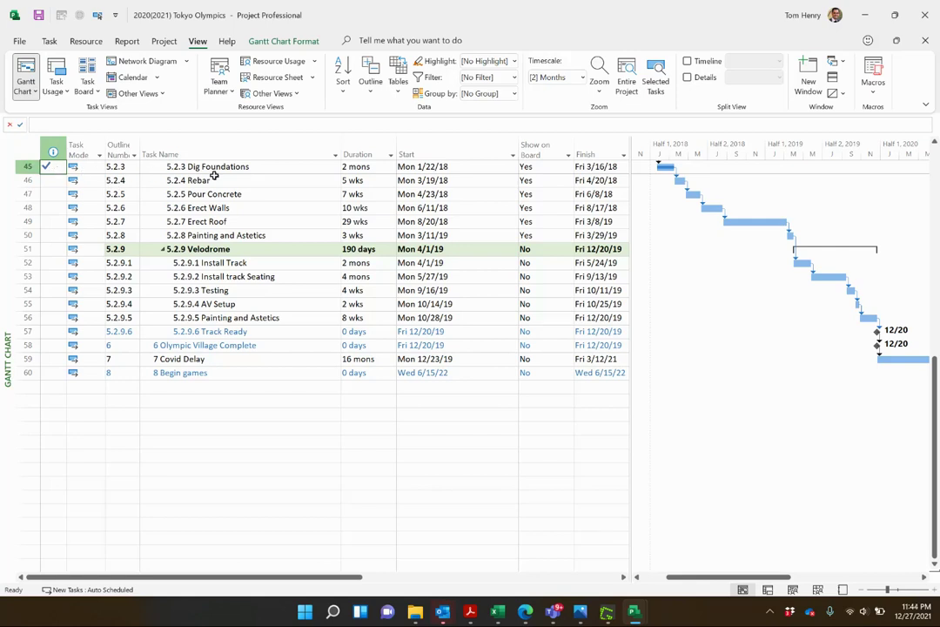
# - Move the Erect Walls card to Next up on the Task Board, and inspect task 5.2.6 in the Gantt Chart
pyautogui.click(87, 76)
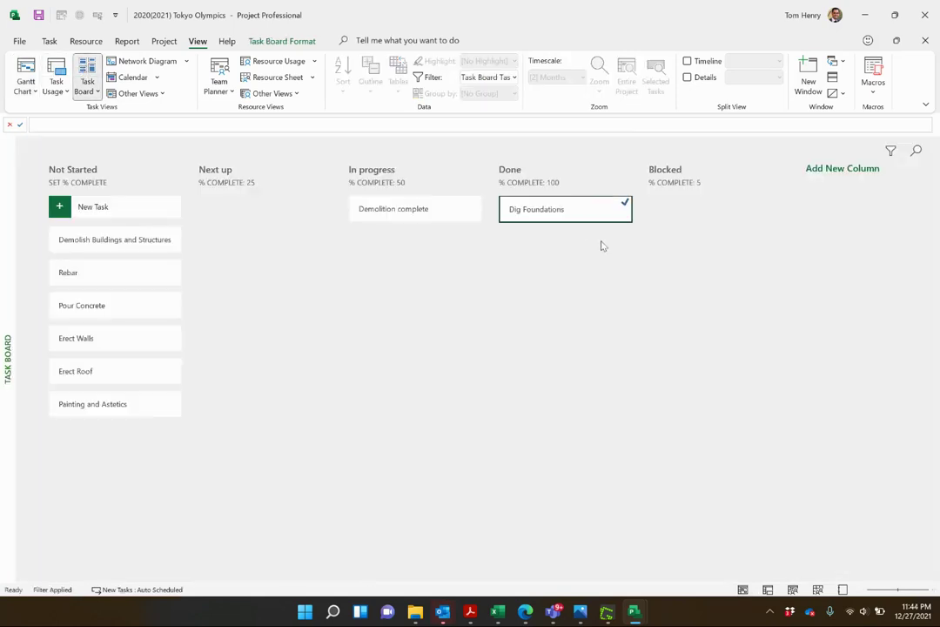
pyautogui.click(96, 338)
pyautogui.click(20, 71)
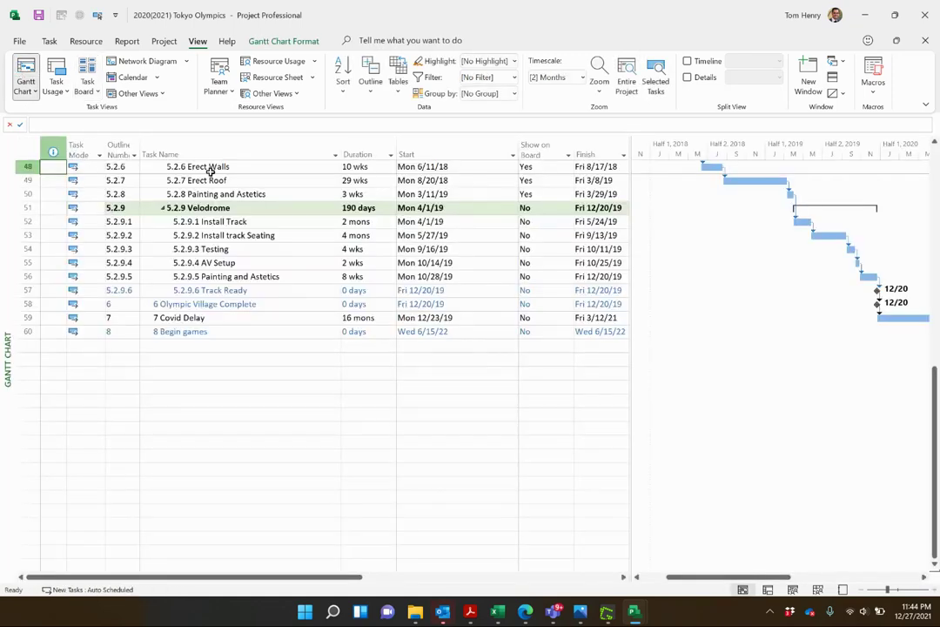
pyautogui.click(87, 77)
pyautogui.moveTo(119, 346); pyautogui.dragTo(257, 325)
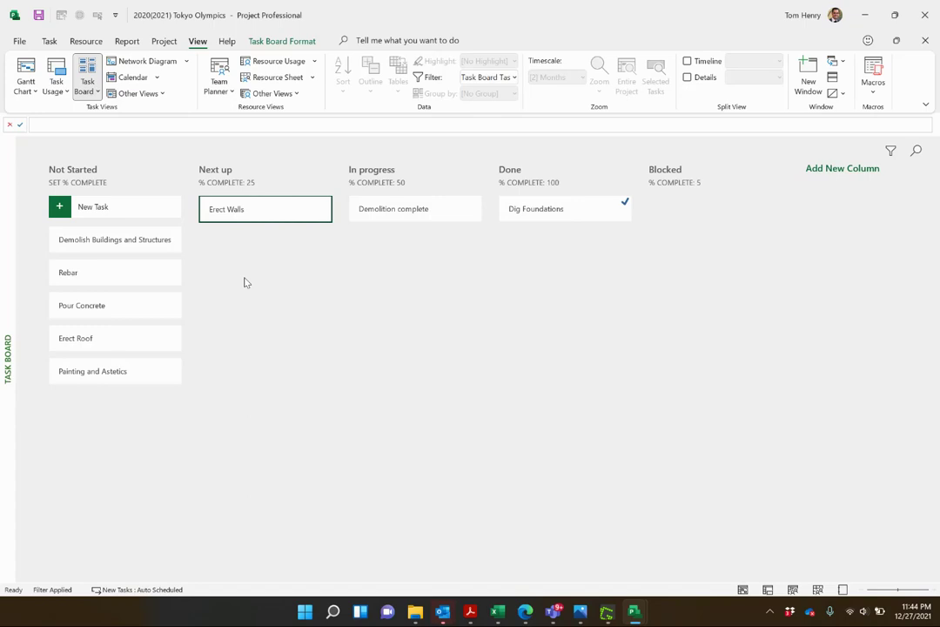
pyautogui.click(26, 74)
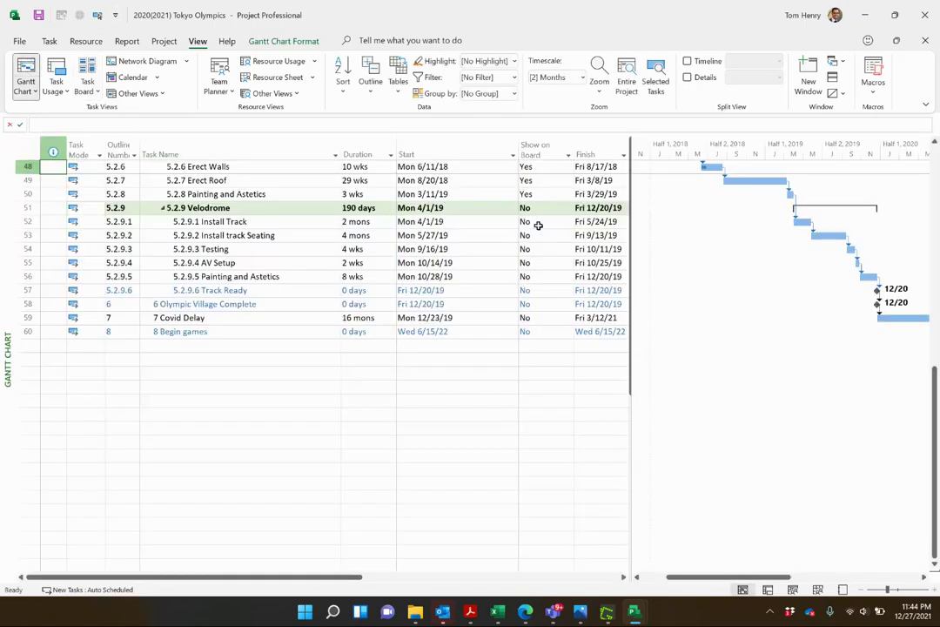
pyautogui.scroll(2, 237, 224)
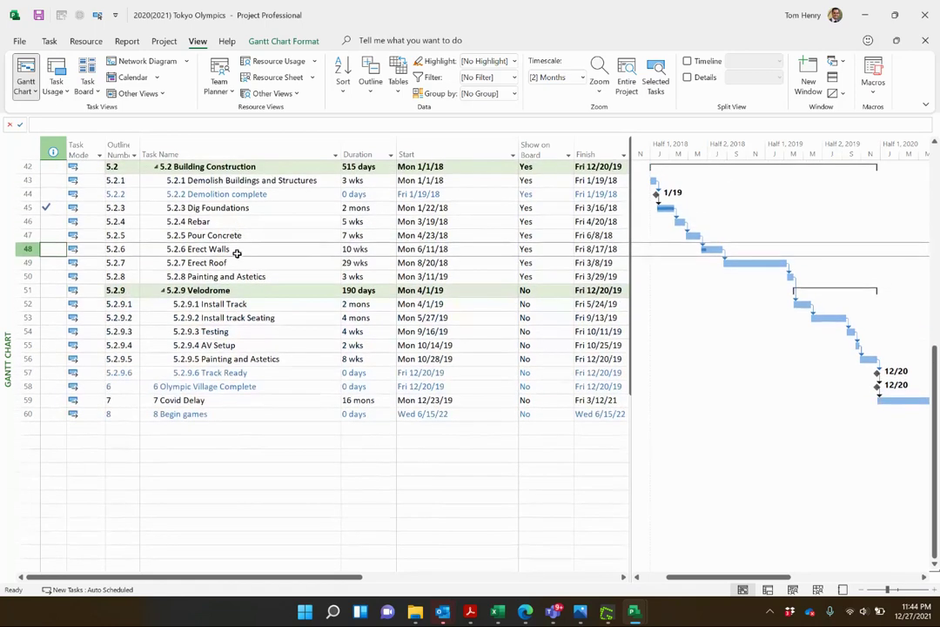
pyautogui.click(237, 253)
pyautogui.click(364, 249)
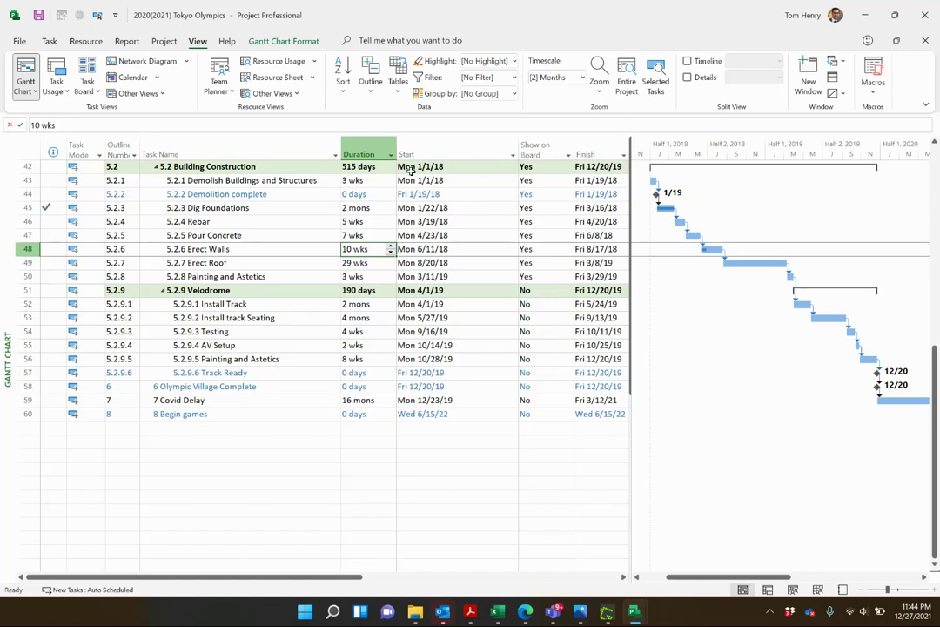
# - Move the Rebar card to In progress on the Task Board, and check its bar in the Gantt Chart
pyautogui.click(87, 74)
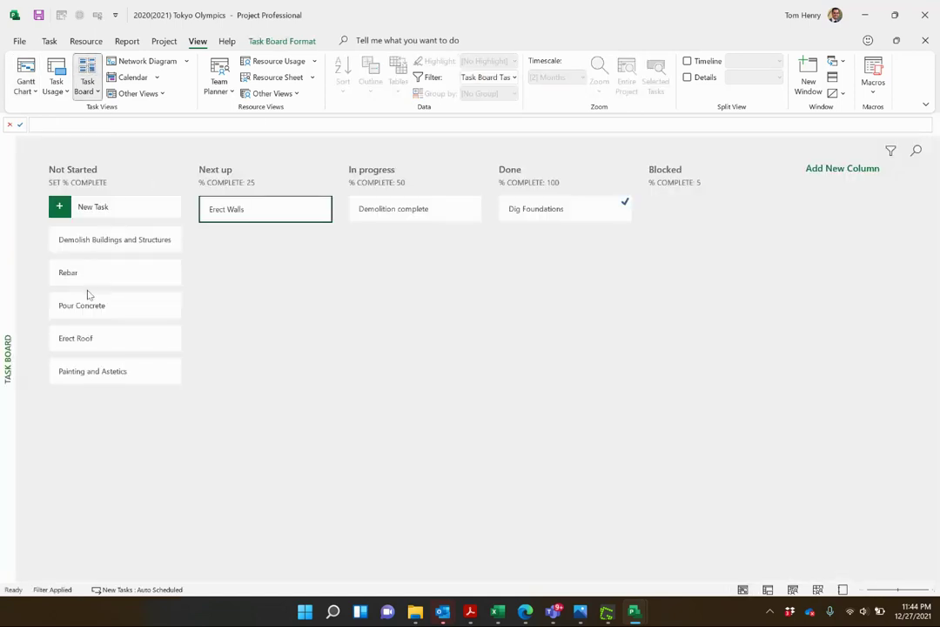
pyautogui.moveTo(88, 276); pyautogui.dragTo(386, 241)
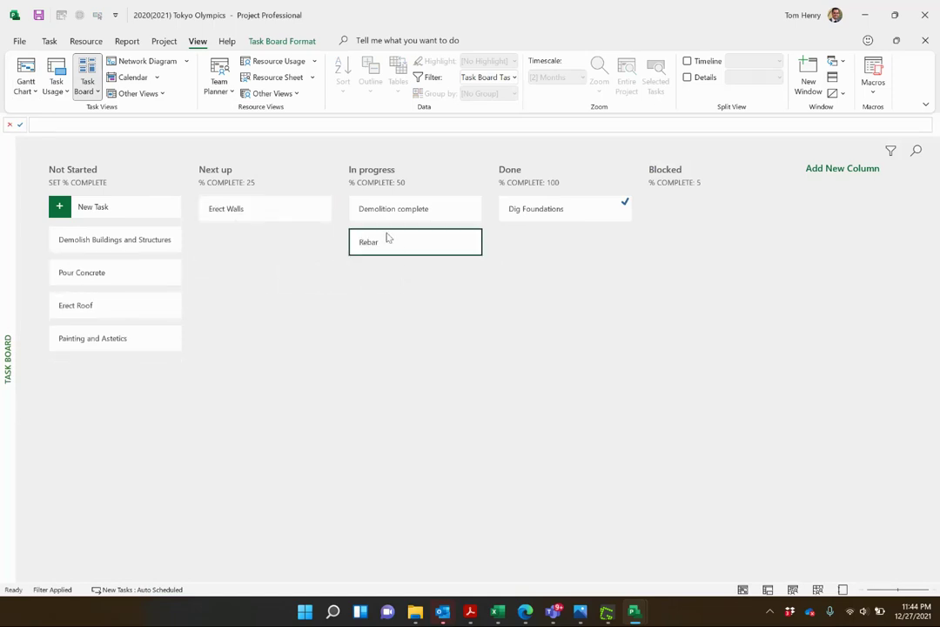
pyautogui.click(26, 77)
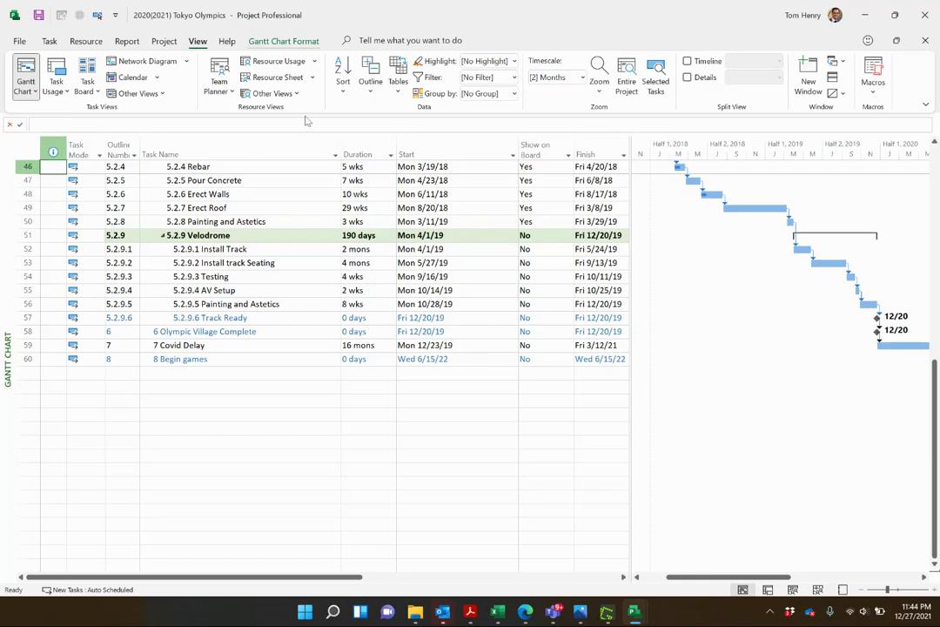
# - Open the Boards - Task Status report and review its board status chart and remaining tasks
pyautogui.scroll(10, 277, 284)
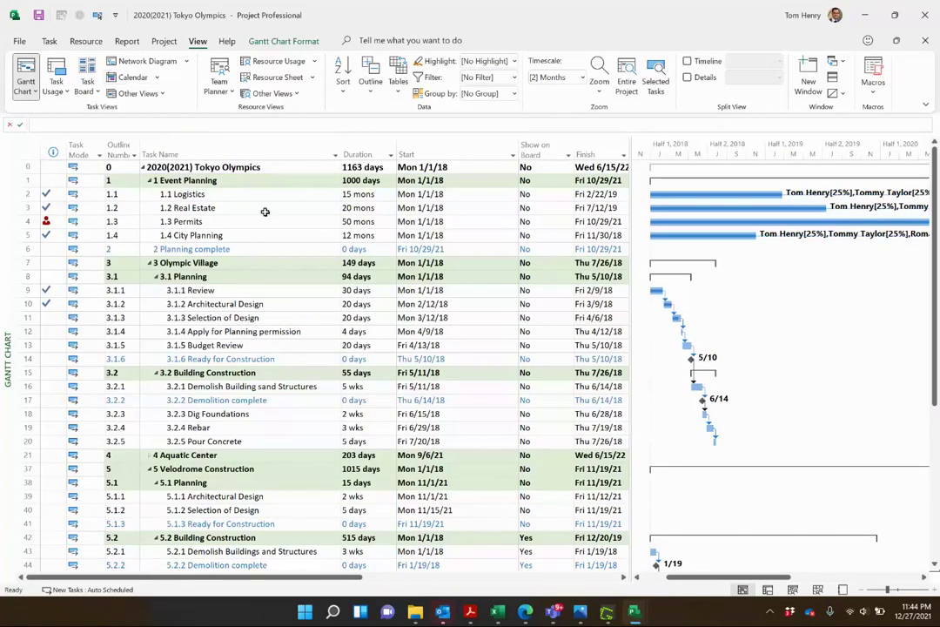
pyautogui.click(121, 41)
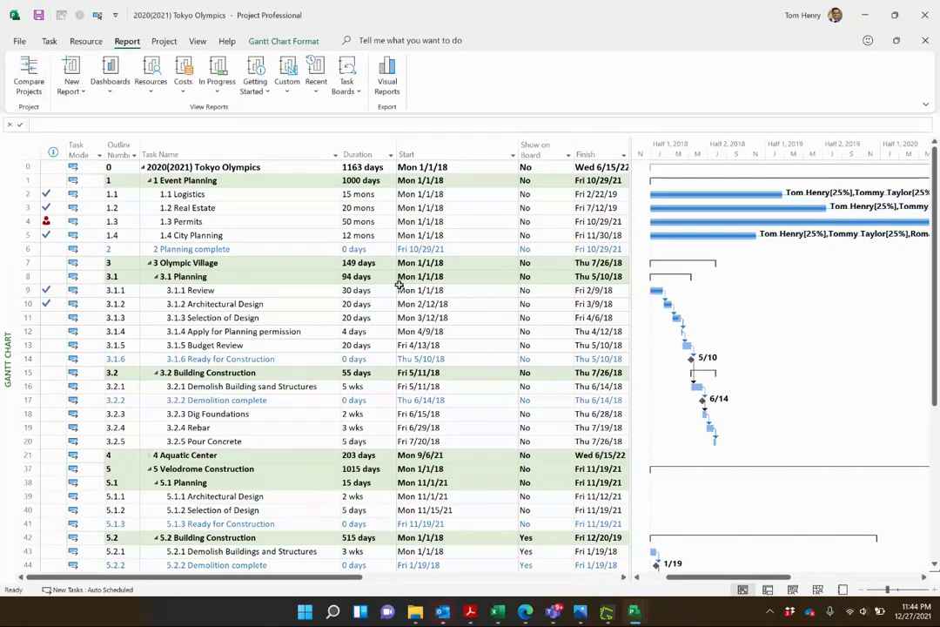
pyautogui.click(347, 76)
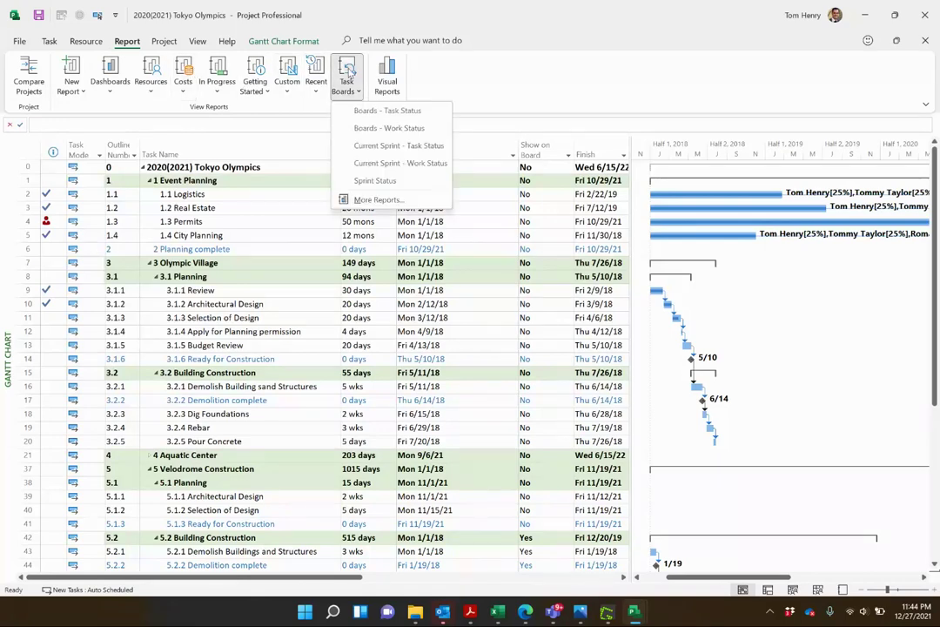
pyautogui.click(383, 112)
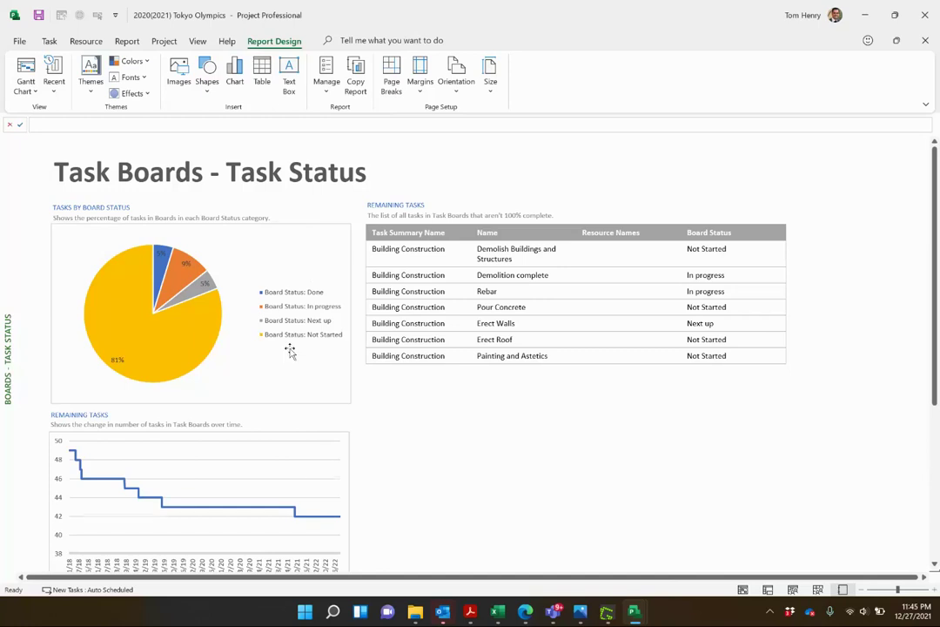
pyautogui.scroll(-1, 290, 350)
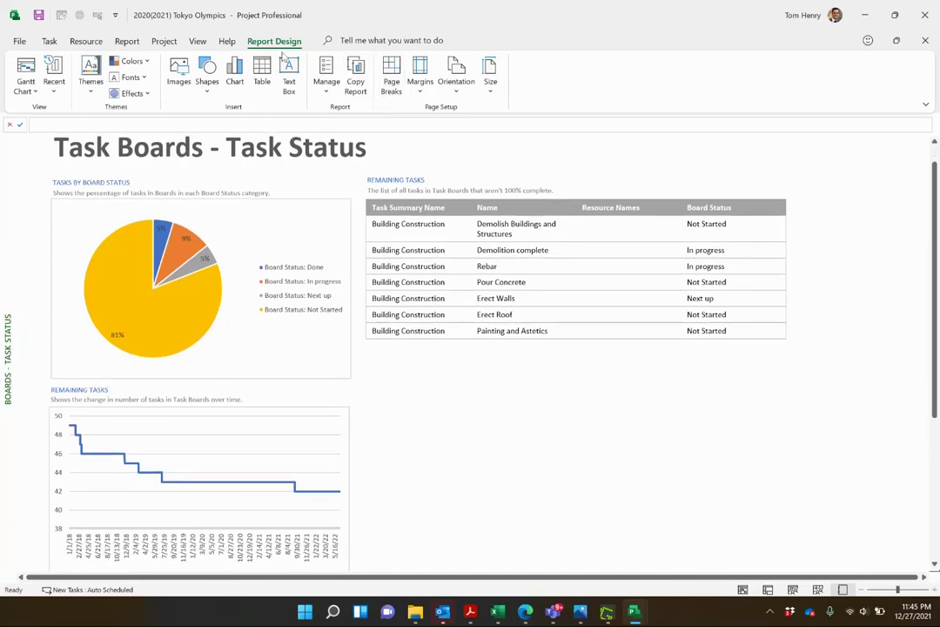